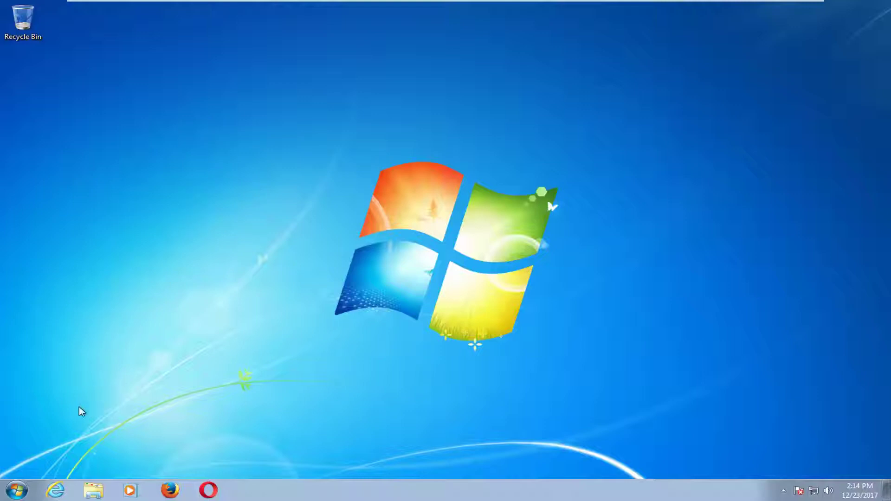
- Open the Computer window by searching 'computer', move it left, then minimize it
left_click(17, 491)
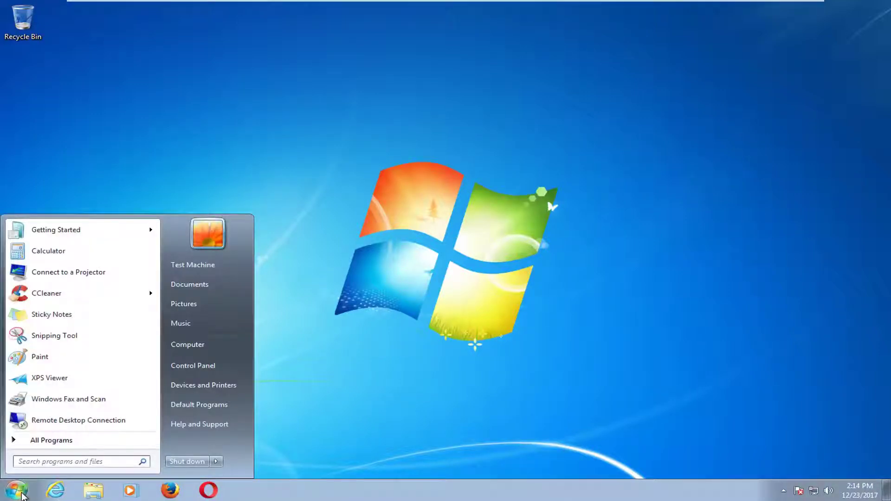
type("computer")
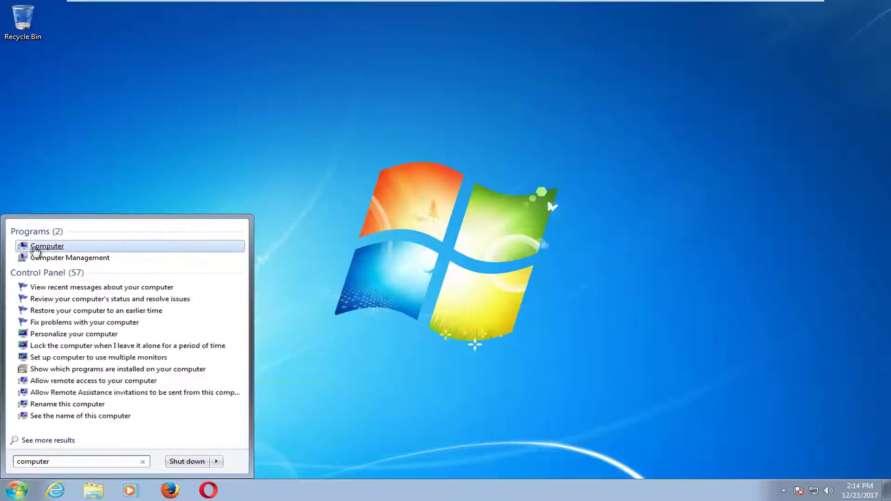
left_click(41, 249)
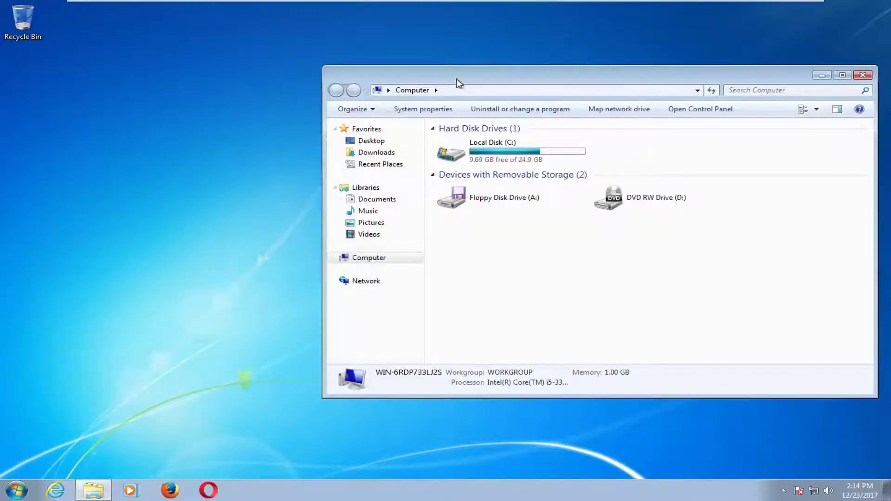
left_click_drag(457, 82, 360, 82)
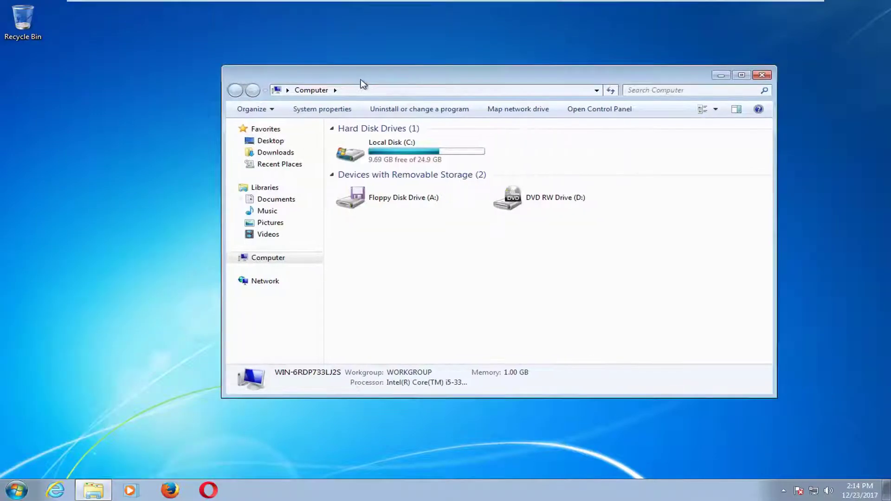
left_click(721, 75)
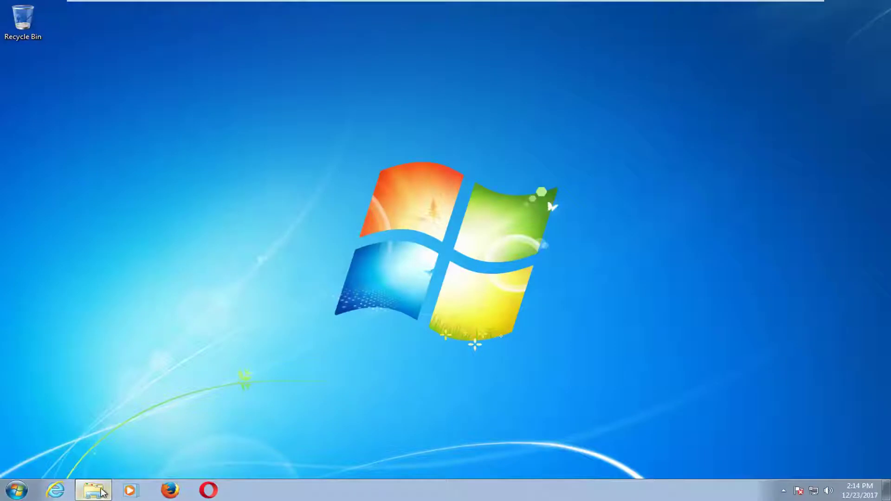
- Launch Services by searching 'services', enlarge its window and widen the Name column
mouse_move(94, 490)
left_click(9, 495)
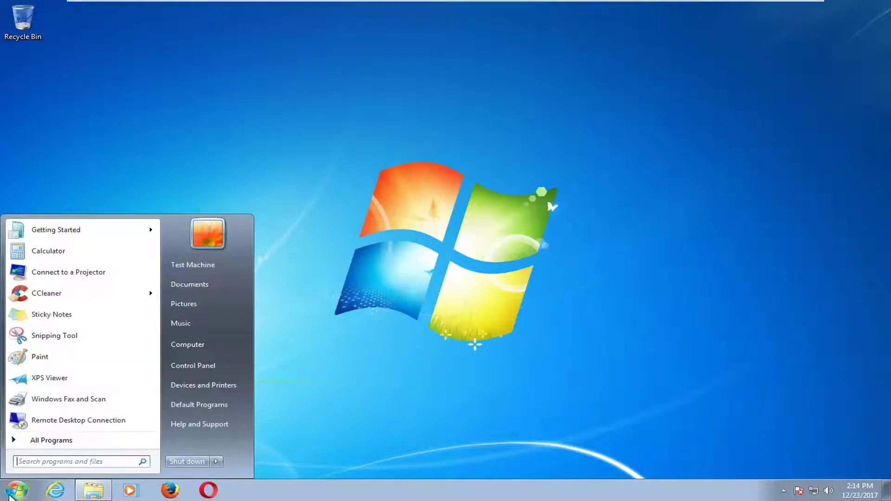
type("services")
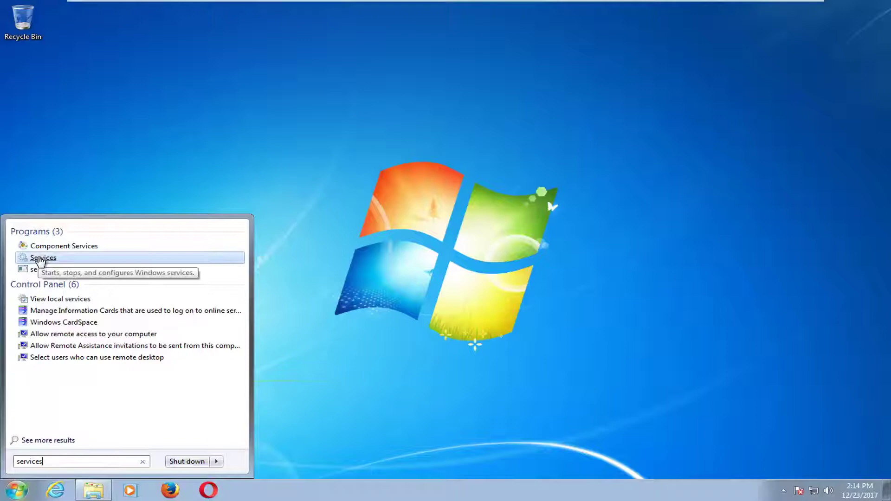
left_click(41, 259)
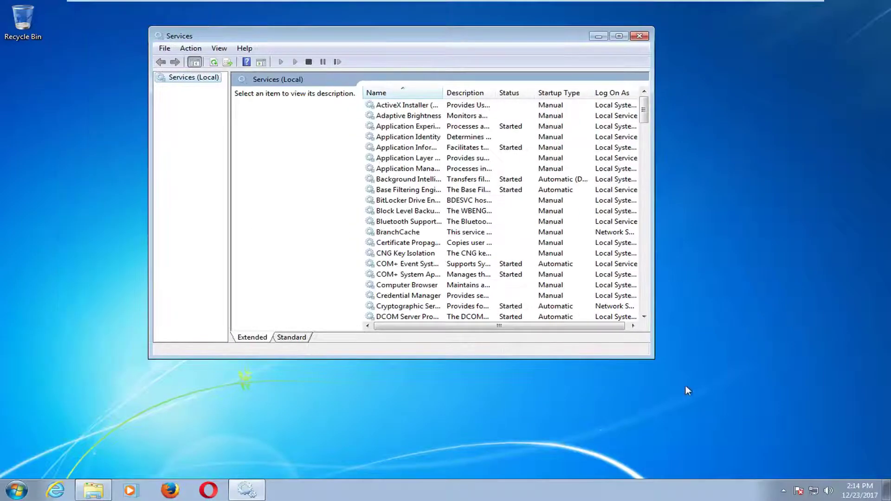
left_click_drag(651, 356, 790, 426)
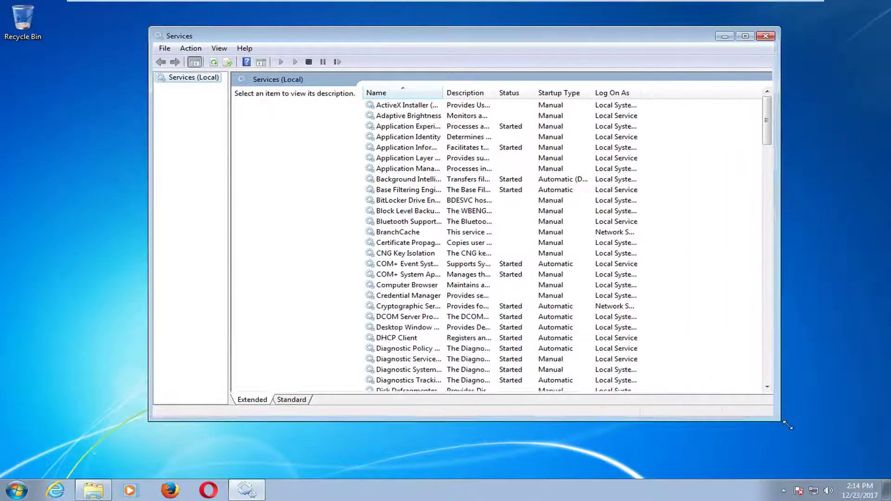
left_click_drag(440, 92, 543, 93)
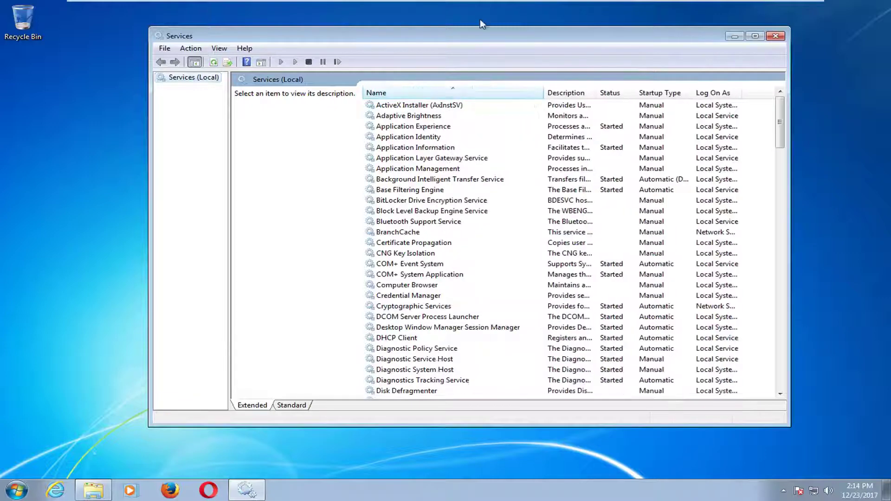
left_click_drag(479, 36, 441, 32)
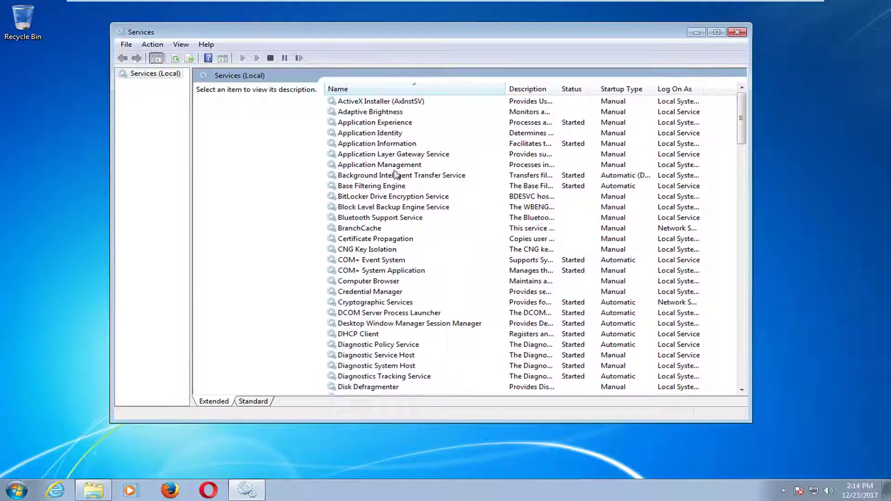
- Stop the Background Intelligent Transfer Service, keeping its startup type Automatic (Delayed Start)
left_click(372, 176)
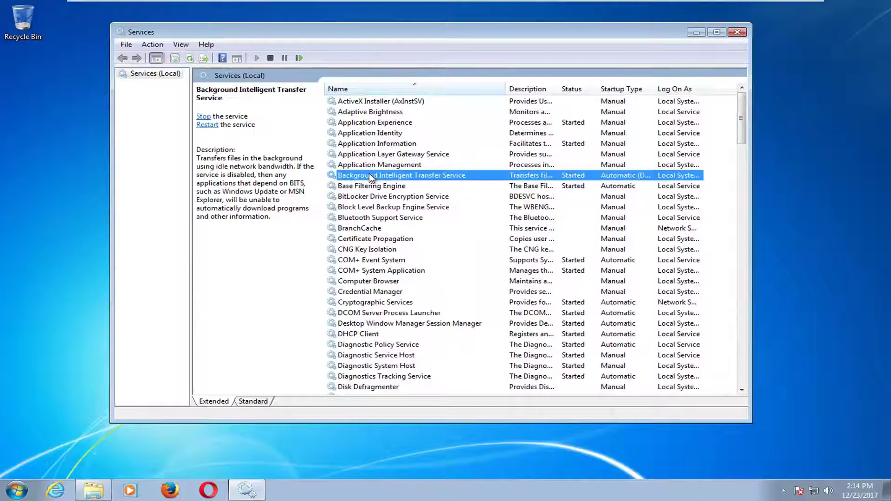
double_click(391, 176)
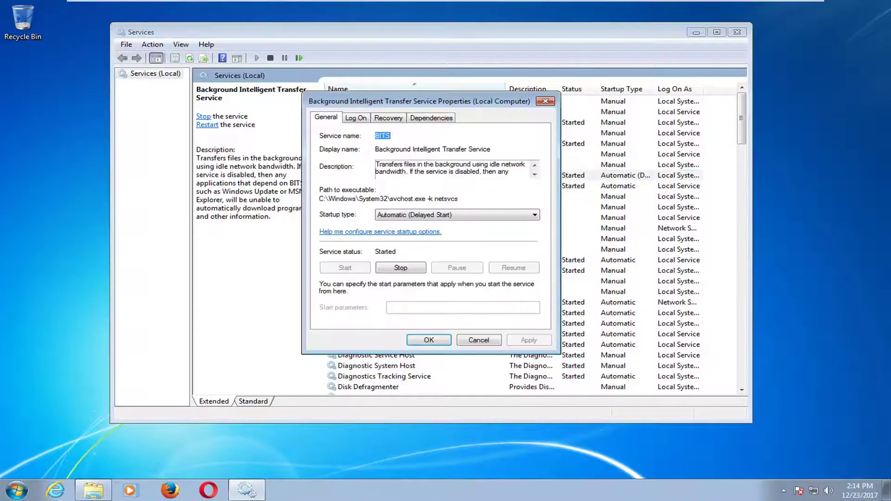
left_click(408, 217)
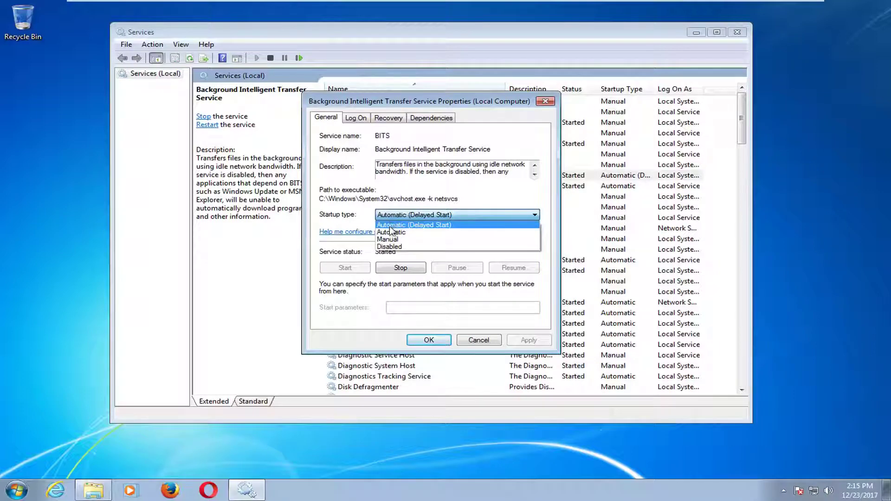
left_click(354, 214)
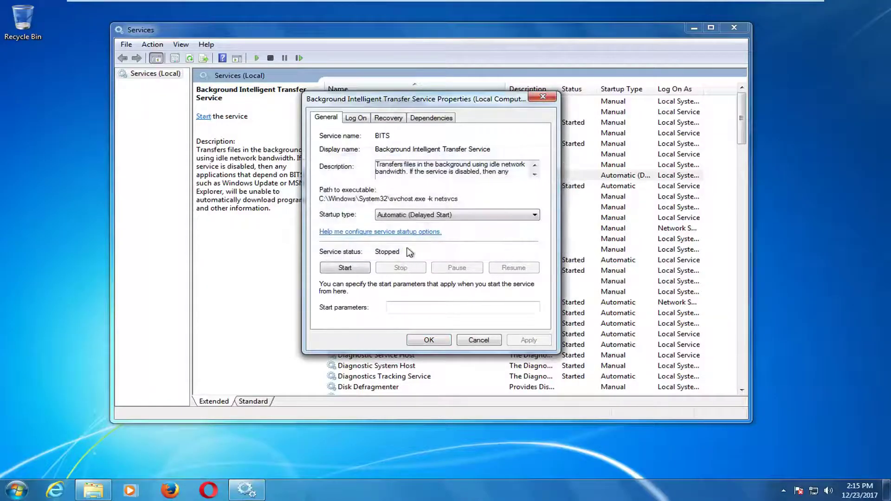
left_click(432, 340)
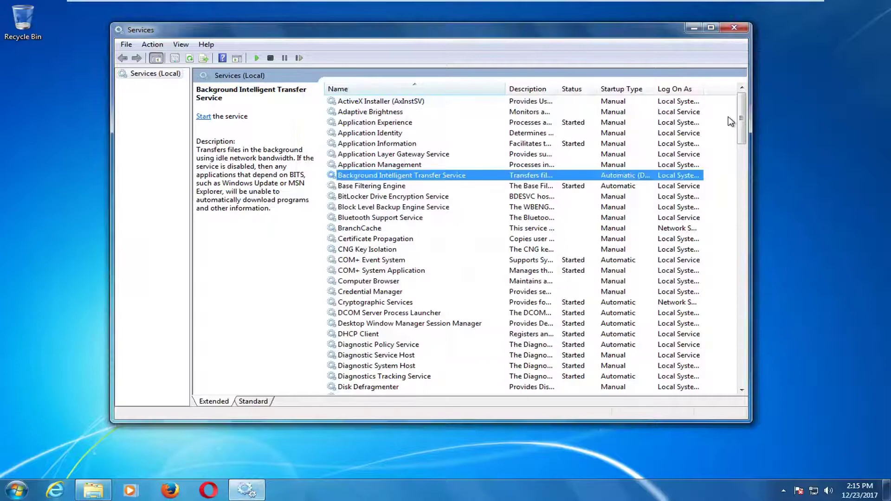
- Stop the Windows Update service with its startup type unchanged, then close Services
left_click_drag(741, 120, 738, 358)
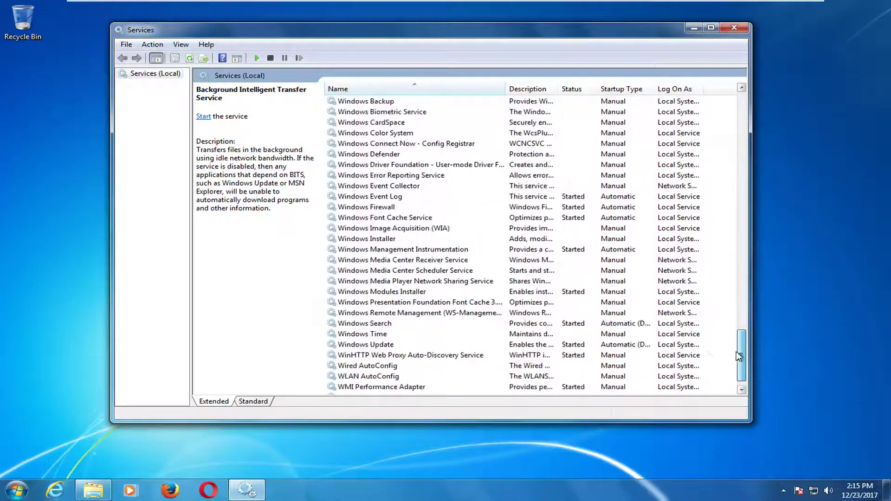
left_click(379, 346)
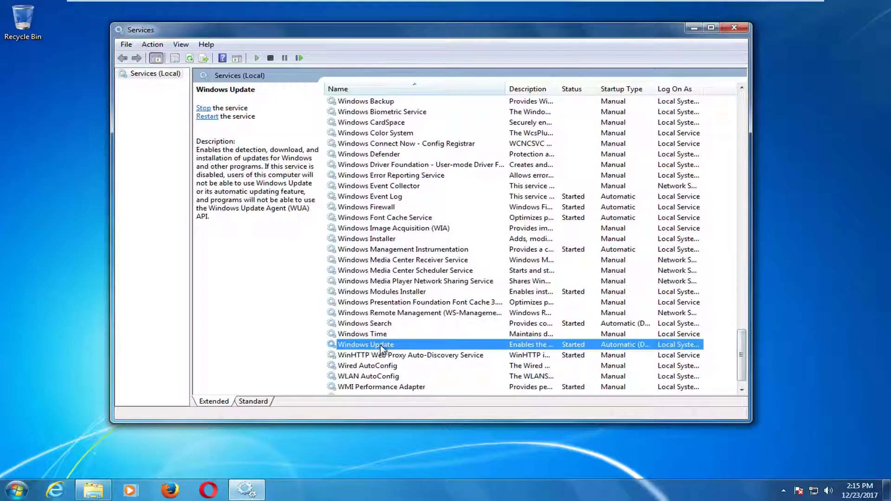
double_click(380, 345)
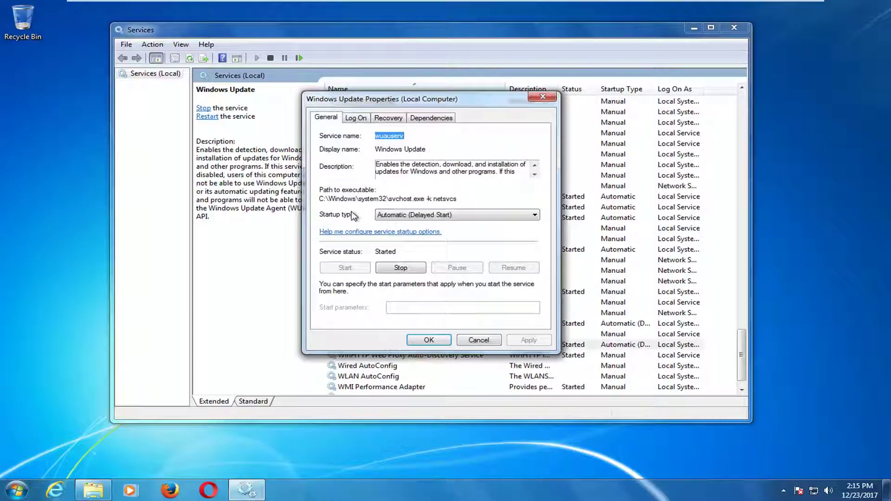
left_click(410, 214)
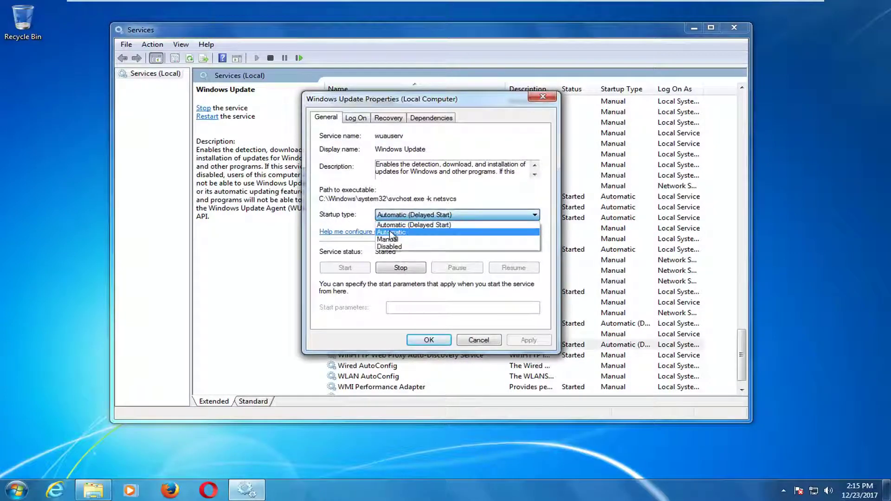
left_click(352, 213)
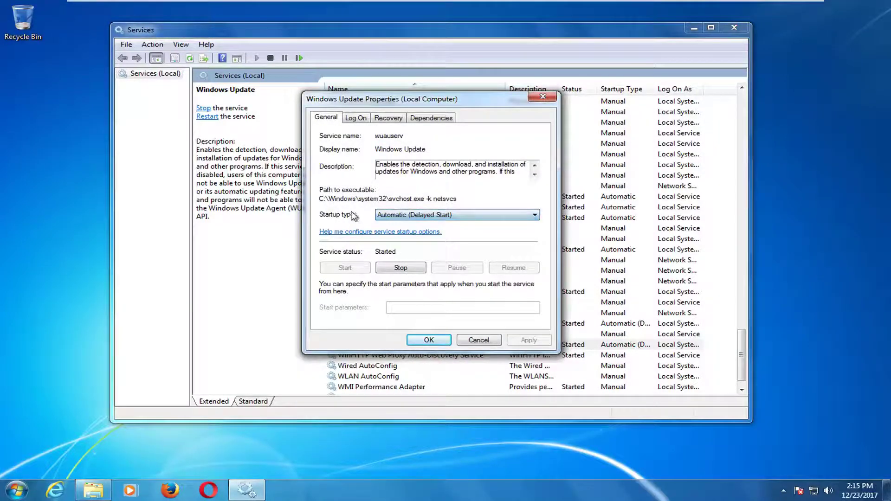
left_click(393, 268)
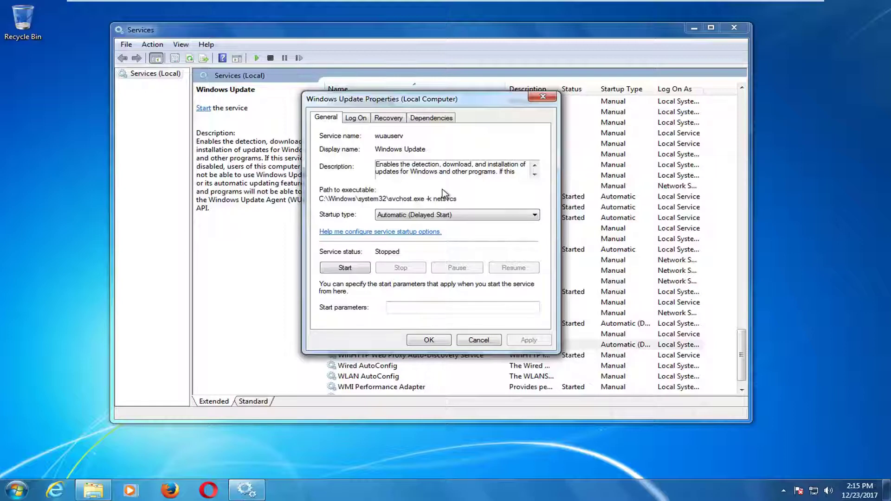
left_click(424, 344)
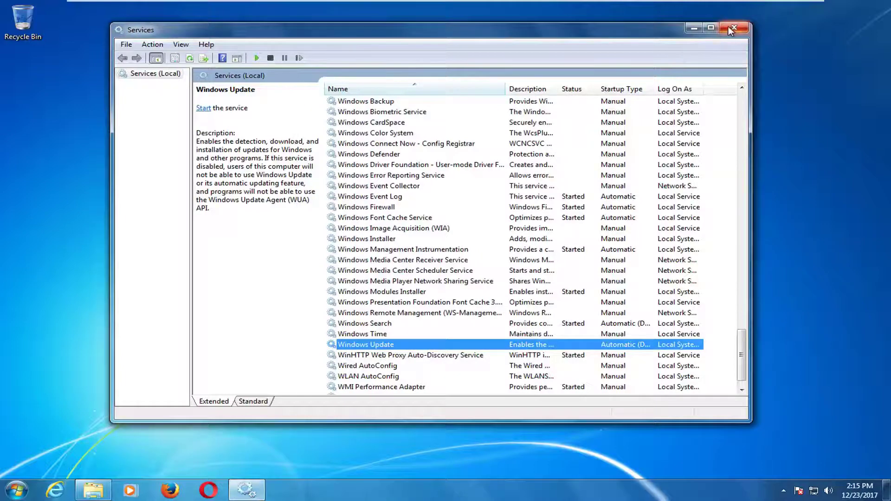
left_click(731, 29)
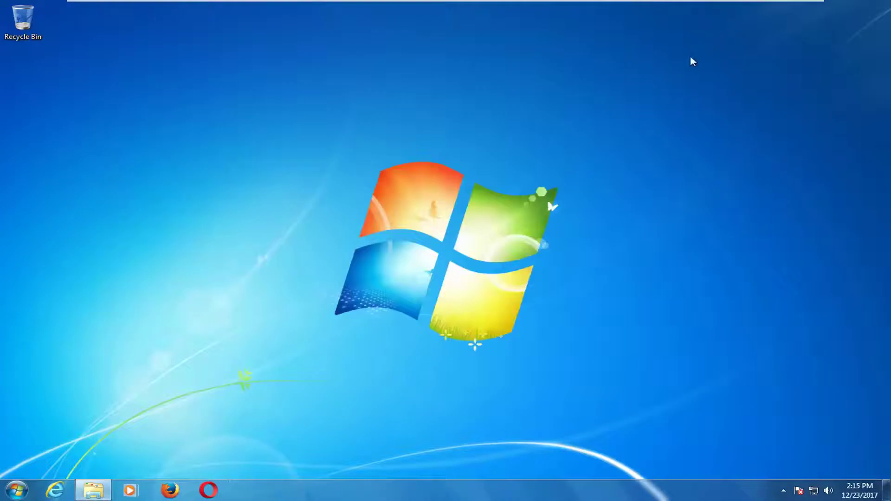
- Browse from Computer through Local Disk (C:) and Windows into the SoftwareDistribution folder
left_click(95, 494)
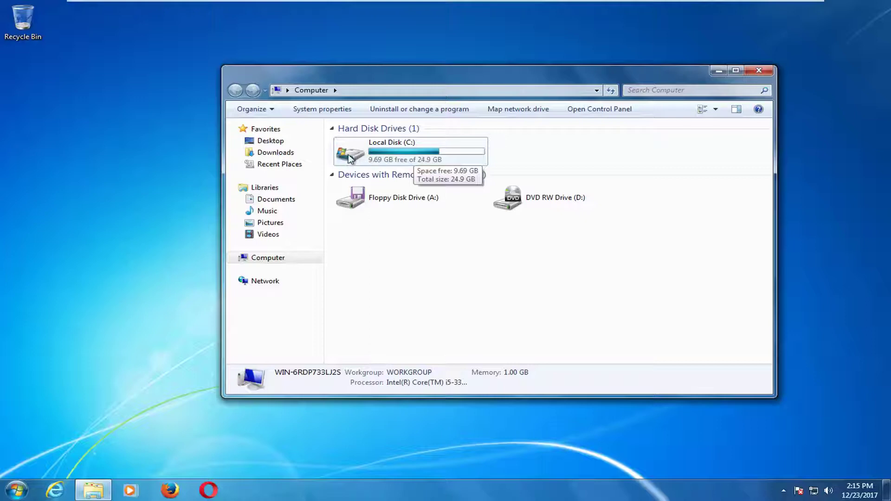
mouse_move(370, 156)
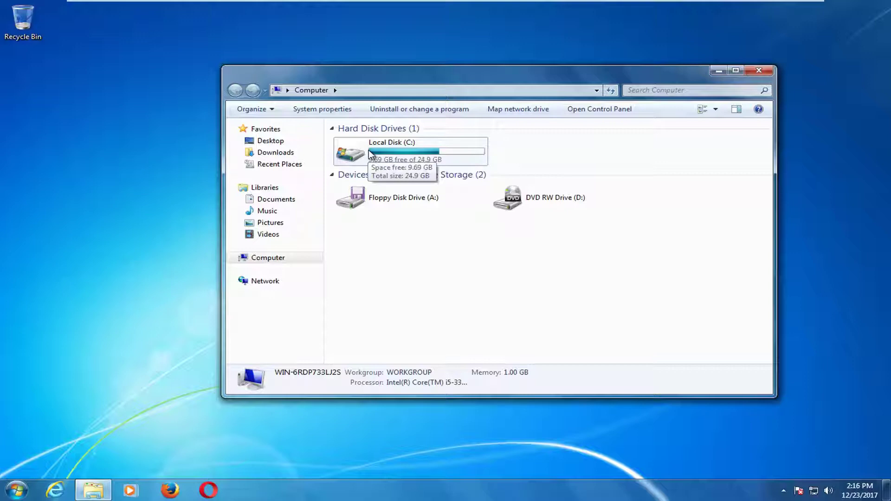
double_click(374, 157)
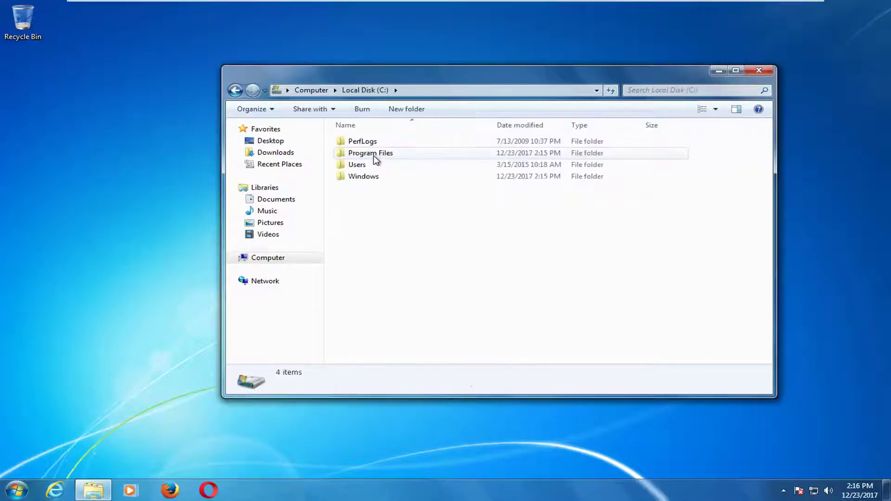
double_click(369, 180)
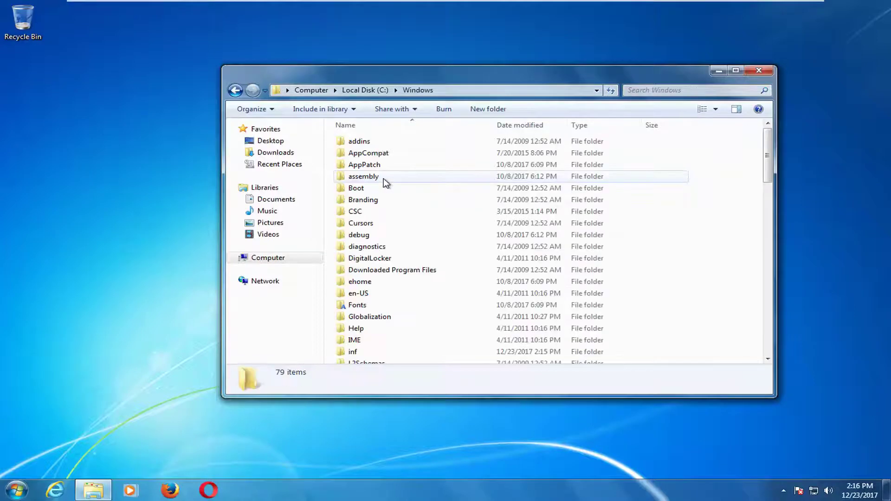
left_click_drag(766, 157, 762, 248)
left_click(405, 261)
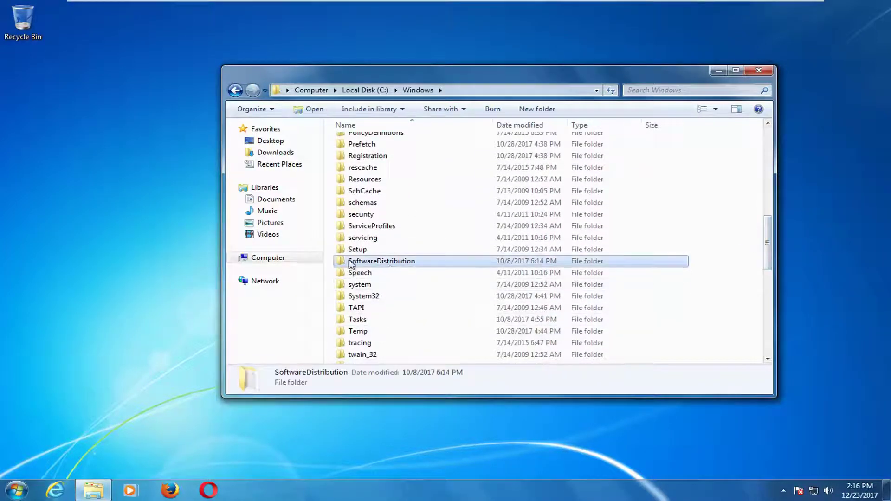
double_click(394, 263)
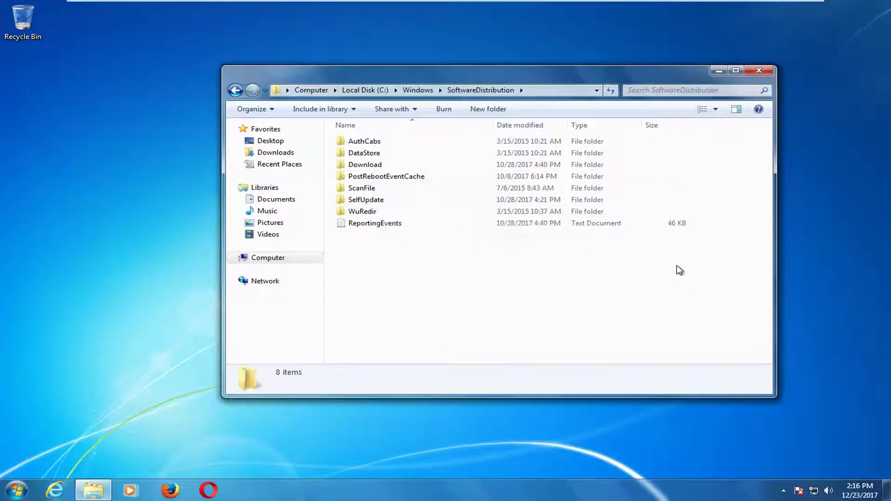
- Delete all eight items in SoftwareDistribution, confirm with Yes, and close the window
left_click_drag(684, 268, 389, 125)
right_click(389, 158)
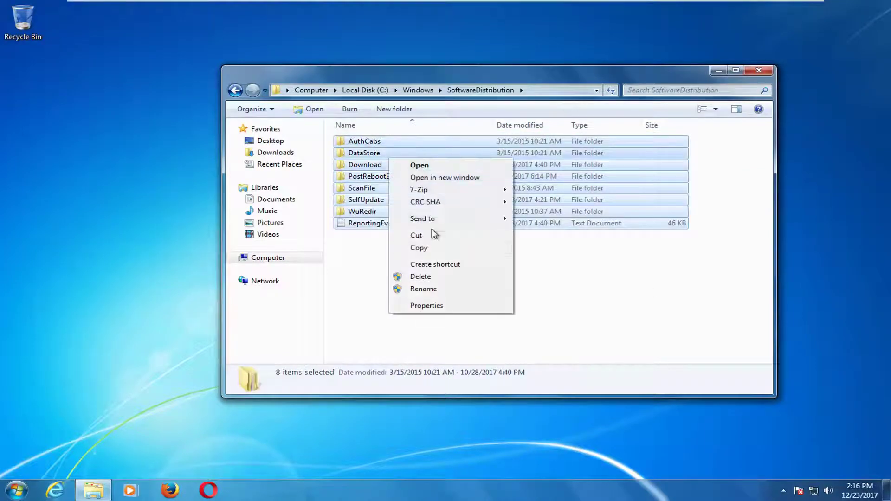
left_click(423, 276)
left_click(494, 253)
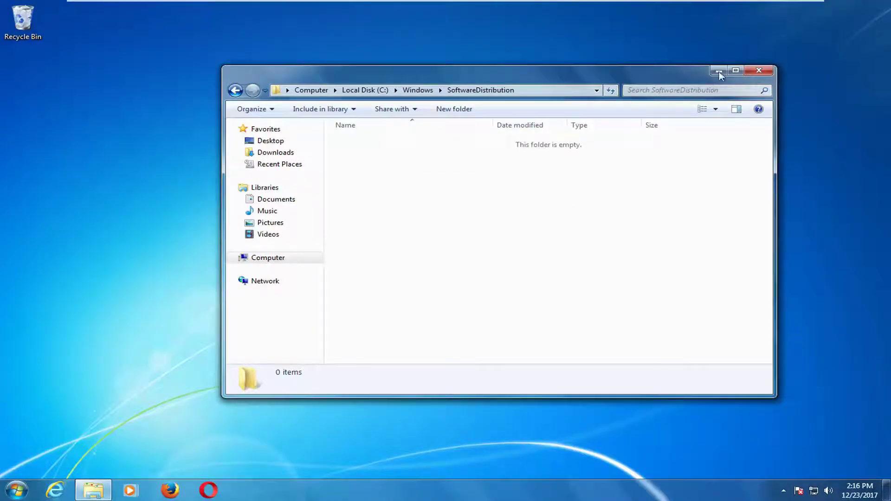
left_click(748, 70)
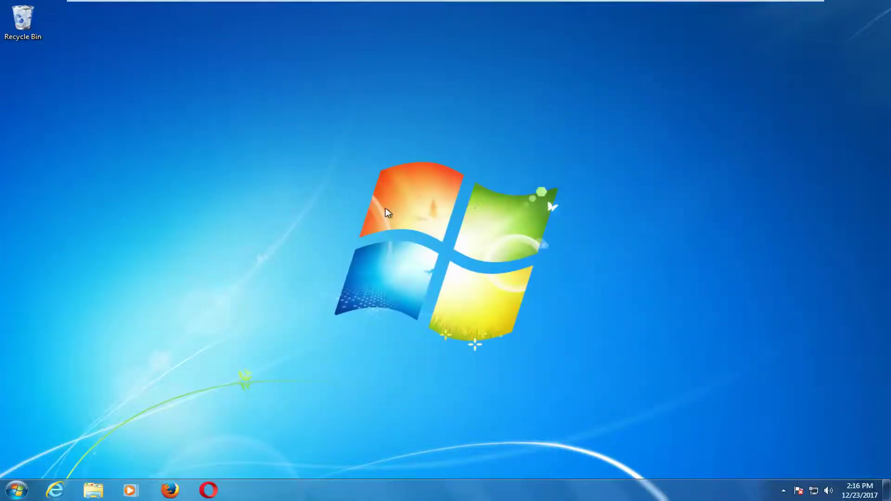
key("super")
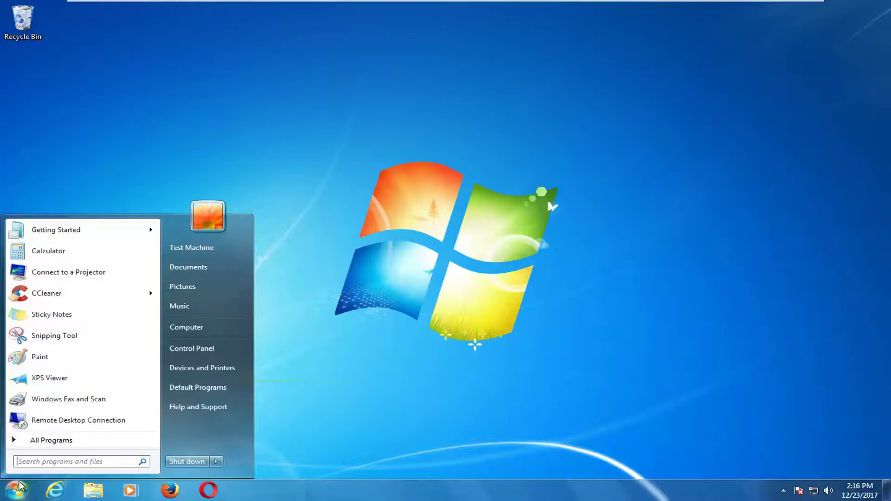
type("update")
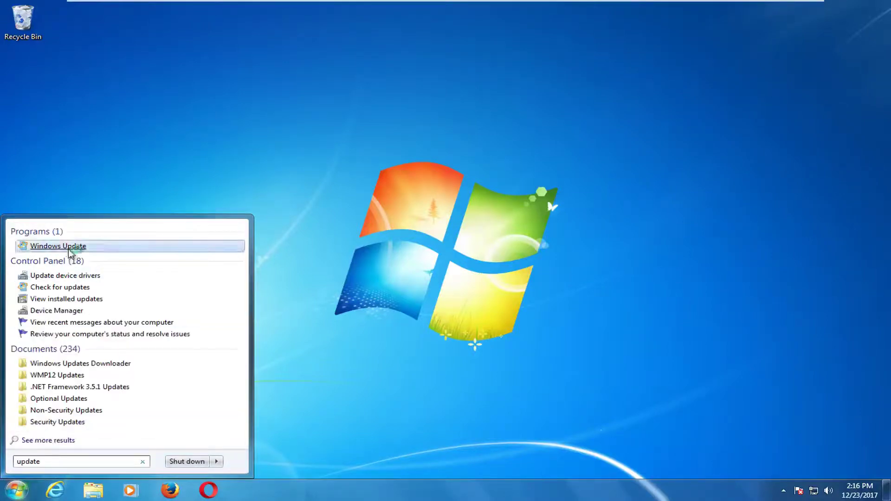
left_click(98, 246)
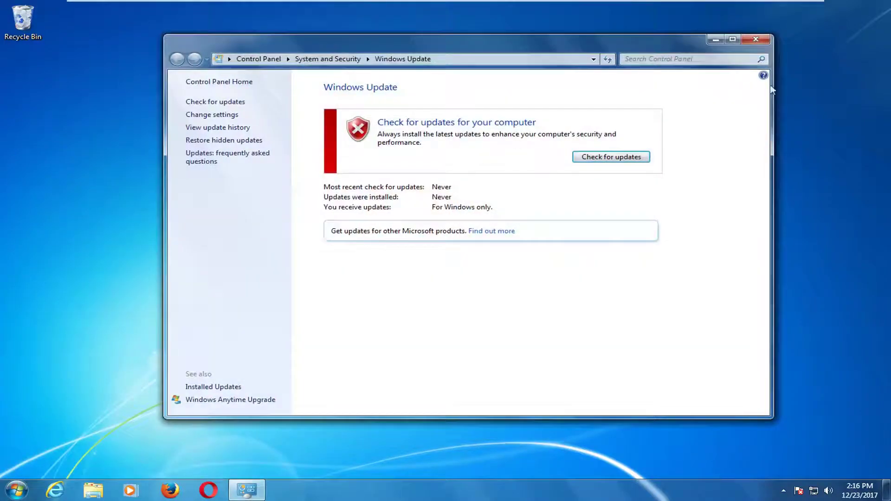
left_click(753, 42)
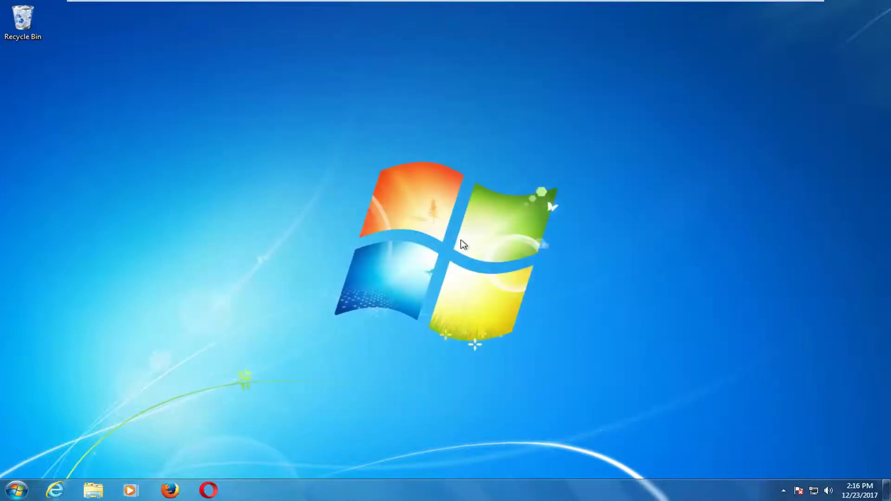
- In Internet Explorer, dismiss the default-browser prompt, then download and open the Windows 7/8 troubleshooter
left_click(53, 491)
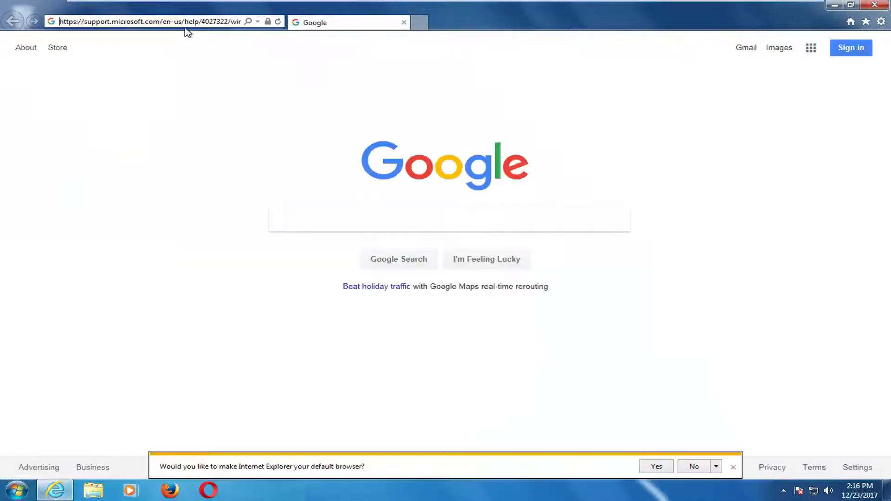
left_click(733, 467)
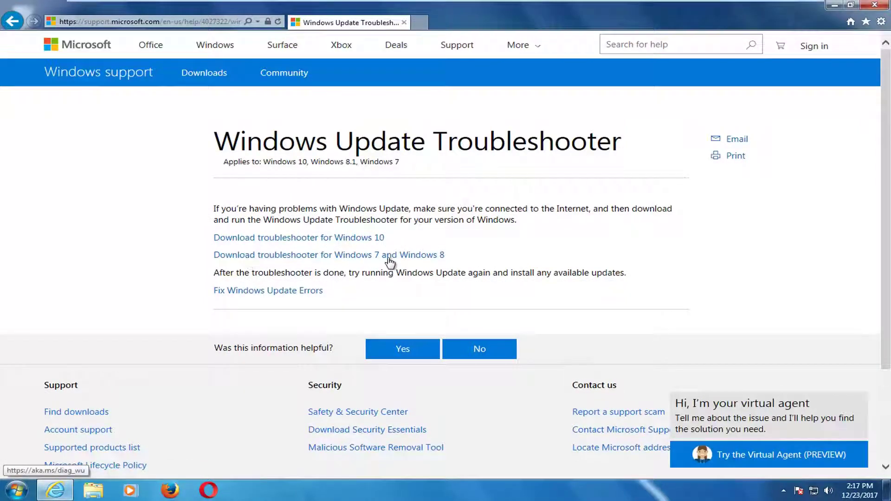
left_click(370, 259)
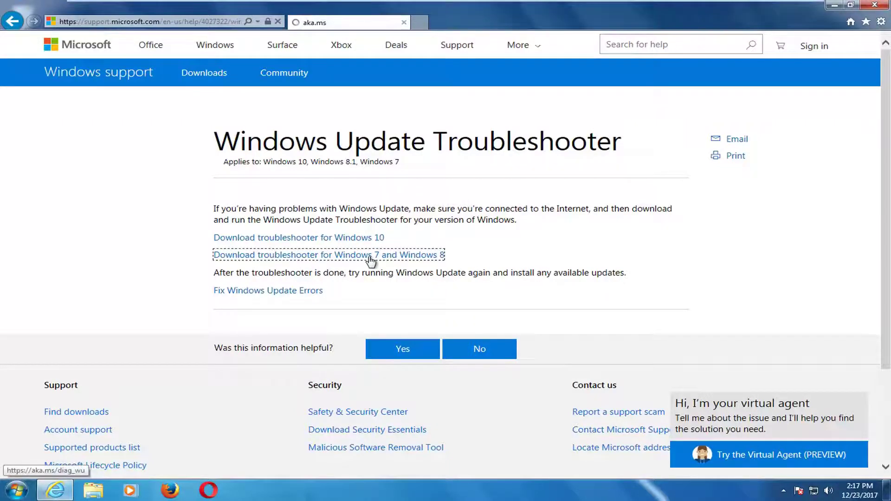
left_click(594, 465)
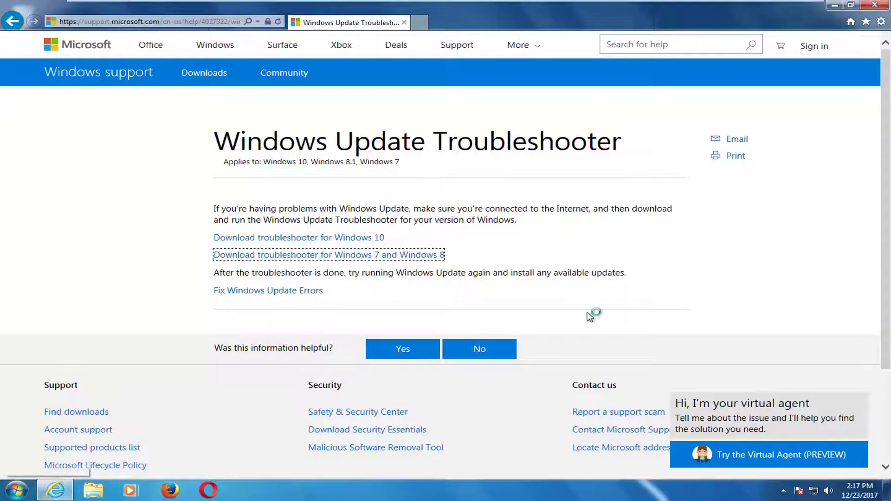
left_click(836, 9)
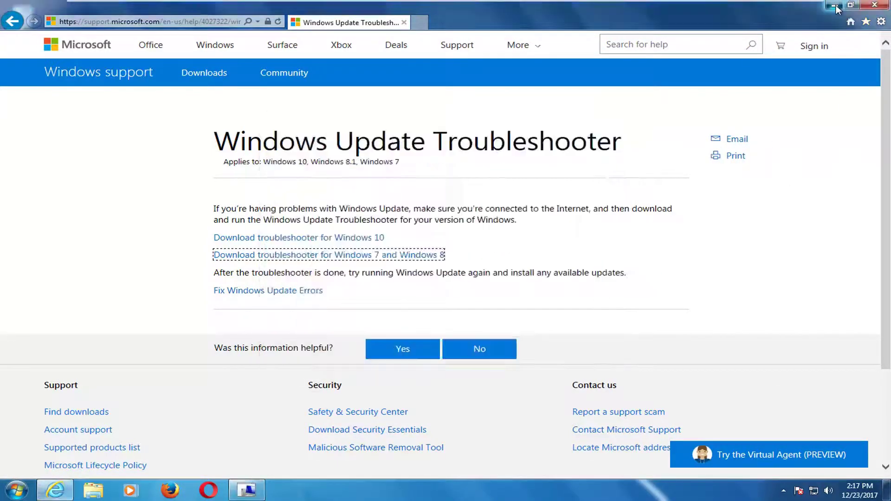
- Run the troubleshooter until both detected problems show Fixed, then close it
left_click(834, 5)
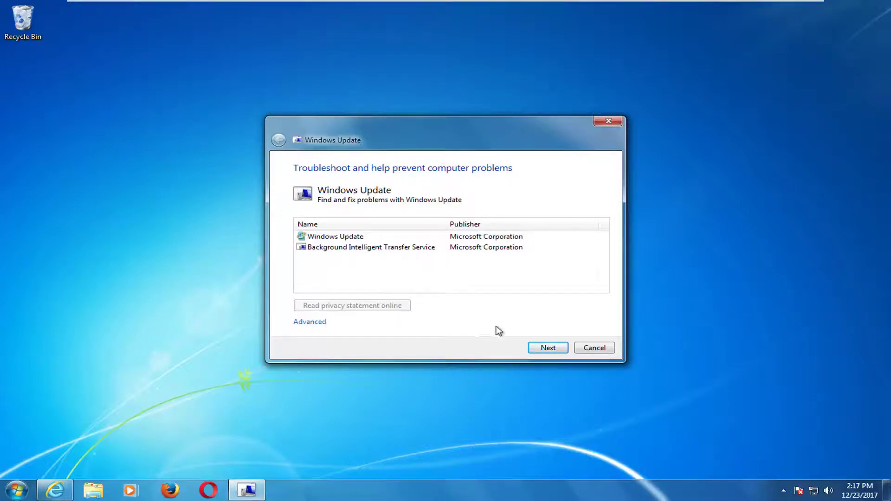
left_click(541, 349)
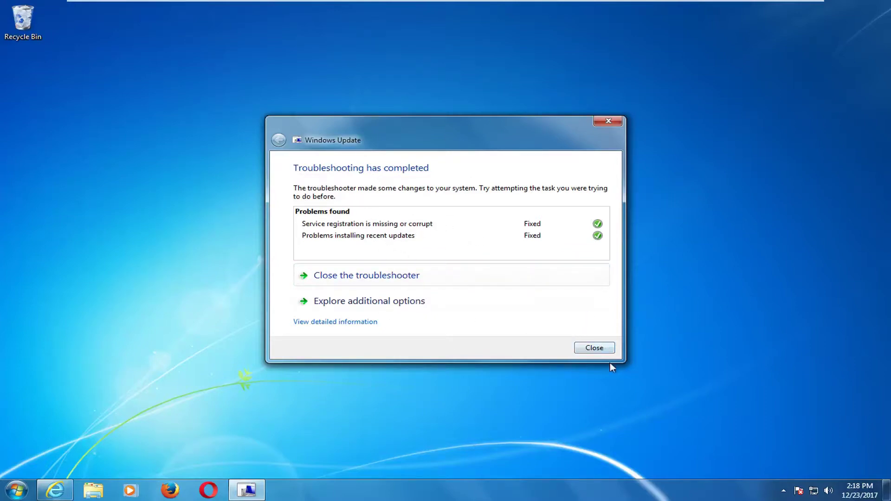
left_click(595, 349)
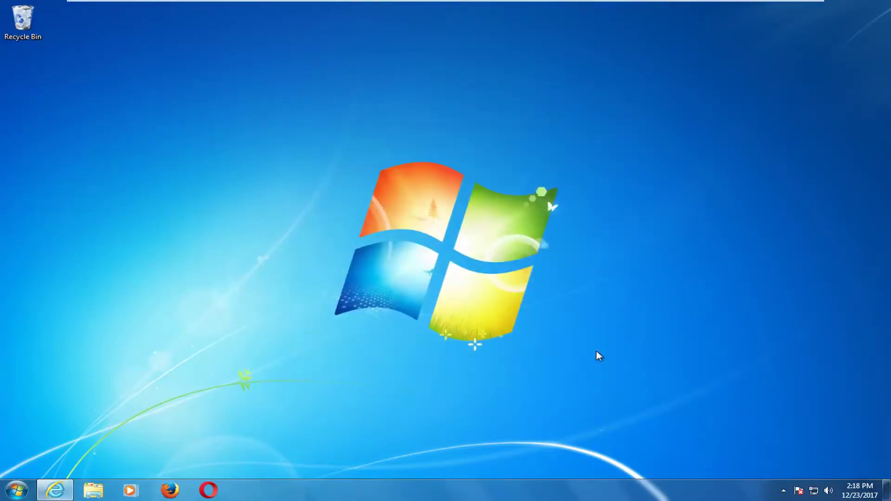